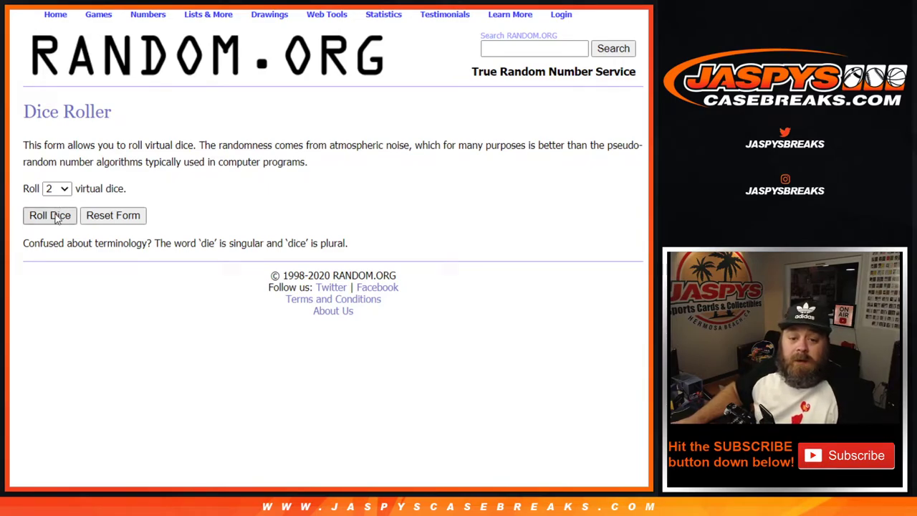
Roll two virtual dice, and randomize the list of participant names seven times
{"action": "left_click", "coordinate": [55, 216]}
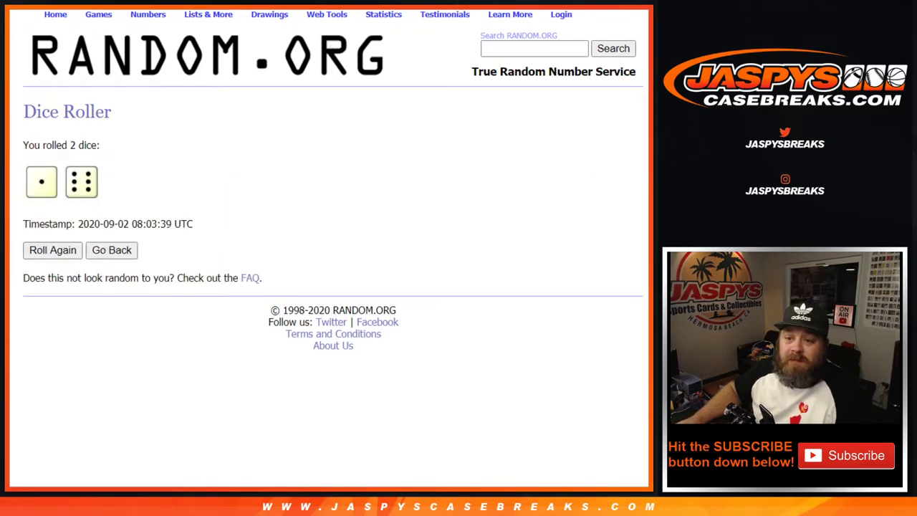
{"action": "key", "text": "ctrl+Tab"}
{"action": "left_click", "coordinate": [41, 476]}
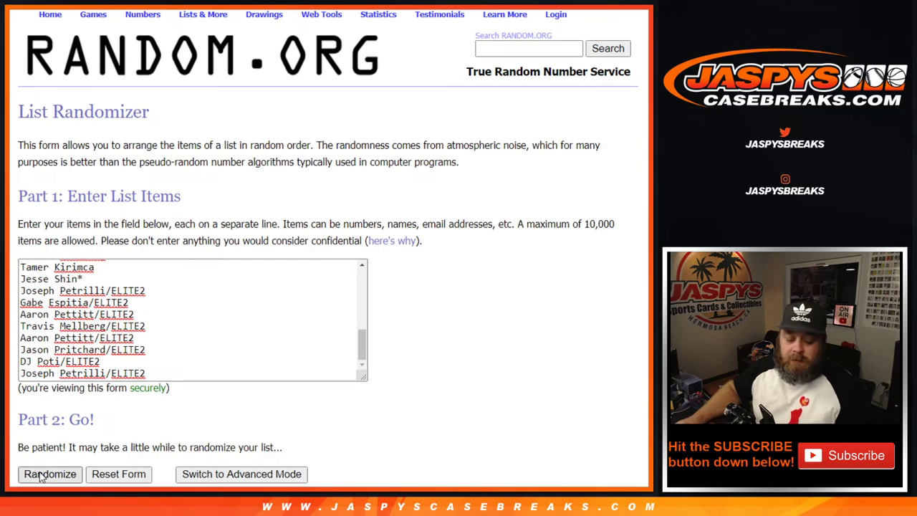
{"action": "scroll", "coordinate": [31, 469], "scroll_direction": "down", "scroll_amount": 5}
{"action": "left_click", "coordinate": [38, 401]}
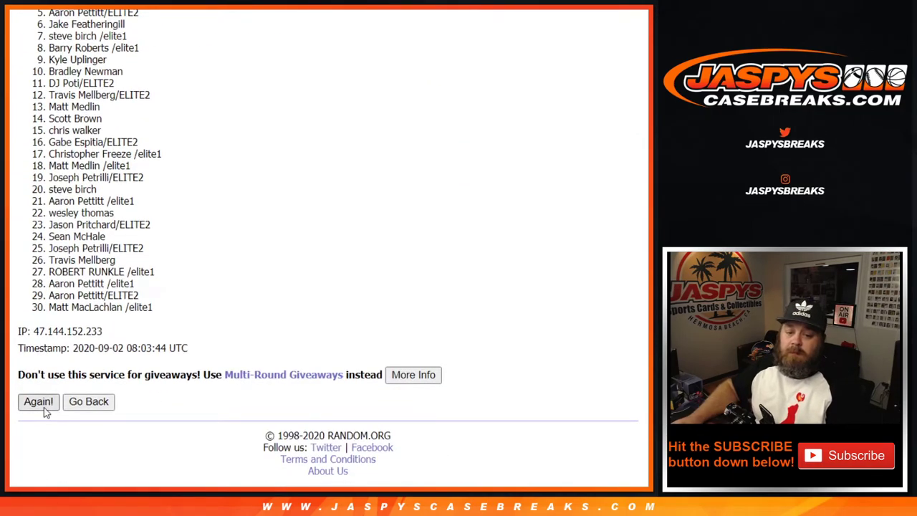
{"action": "scroll", "coordinate": [45, 410], "scroll_direction": "down", "scroll_amount": 5}
{"action": "left_click", "coordinate": [44, 409]}
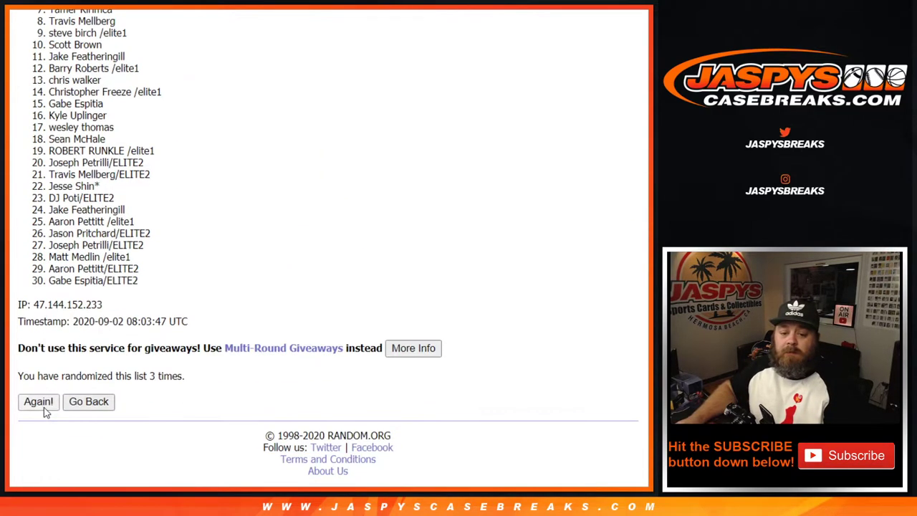
{"action": "left_click", "coordinate": [44, 409]}
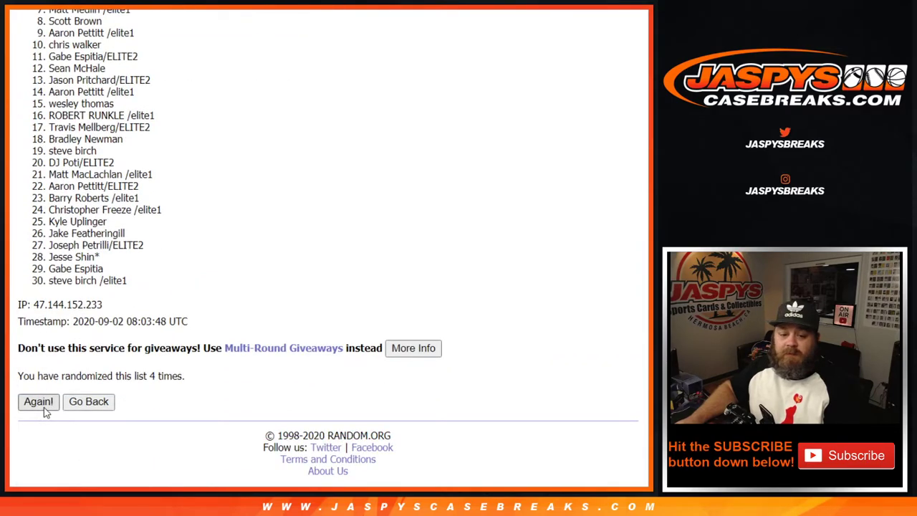
{"action": "left_click", "coordinate": [38, 401]}
{"action": "left_click", "coordinate": [38, 402]}
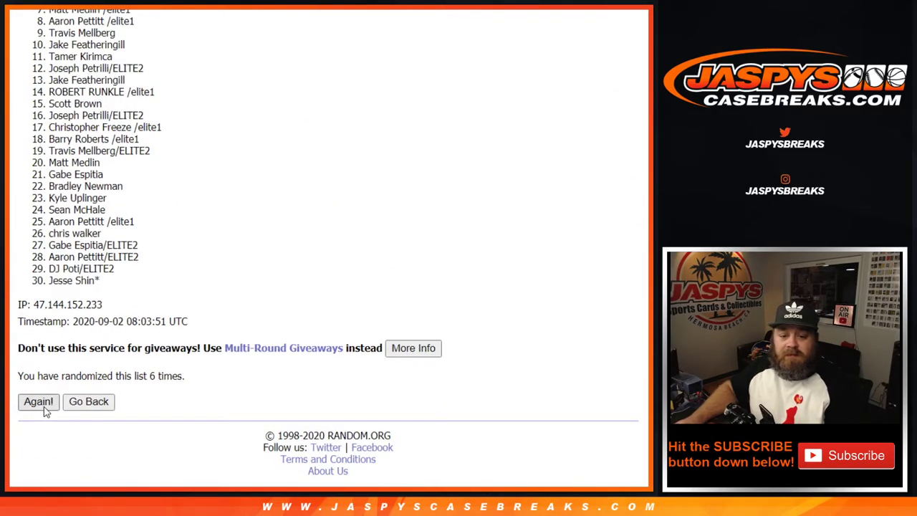
{"action": "left_click", "coordinate": [45, 408]}
Copy all 30 randomized participant names into column A of the blank spreadsheet, starting at A1
{"action": "left_click_drag", "start_coordinate": [49, 170], "coordinate": [112, 308]}
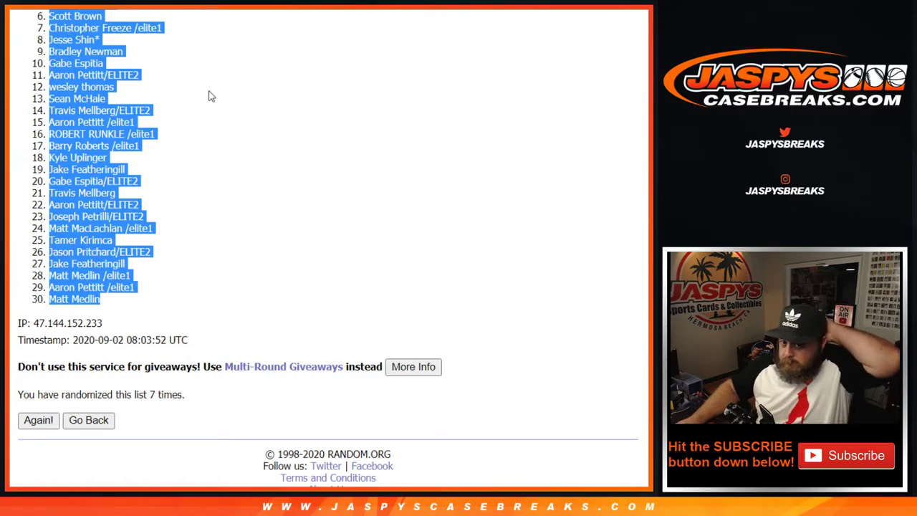
{"action": "key", "text": "ctrl+Tab"}
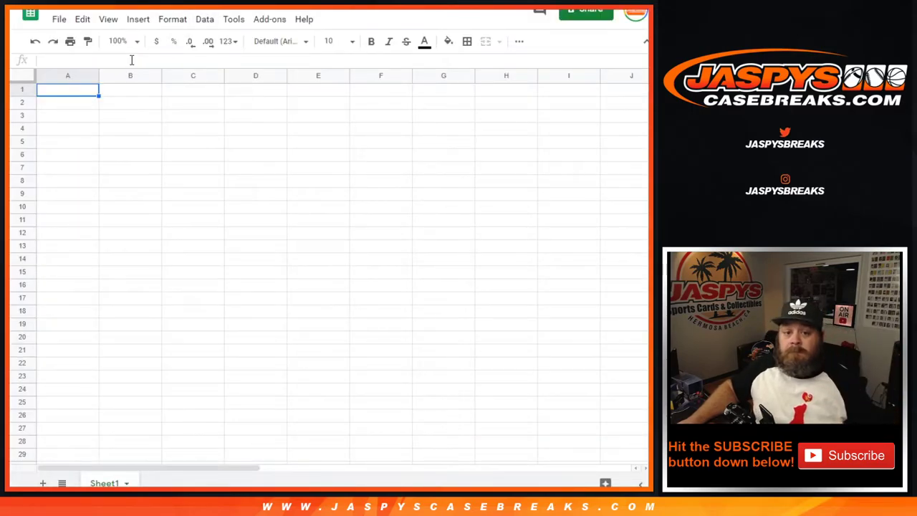
{"action": "key", "text": "ctrl+v"}
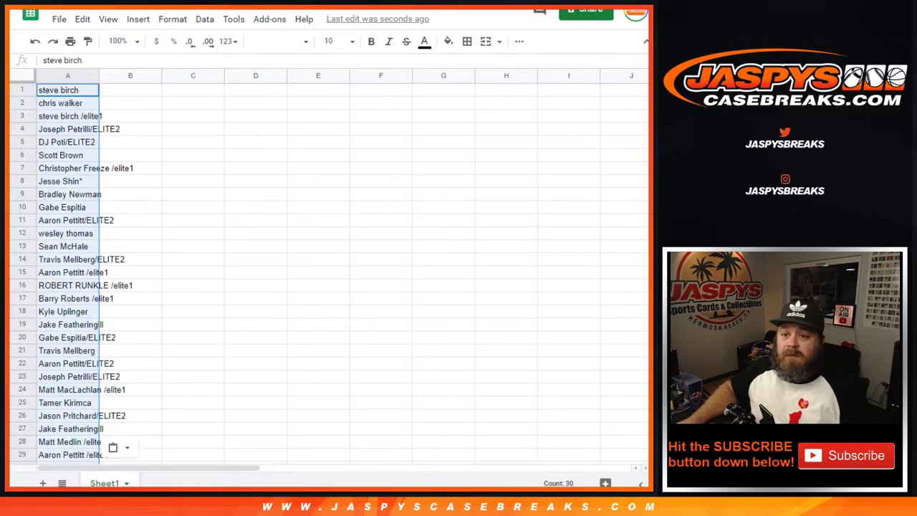
Randomize the list of baseball teams seven times in the List Randomizer
{"action": "key", "text": "ctrl+Tab"}
{"action": "key", "text": "ctrl+Tab"}
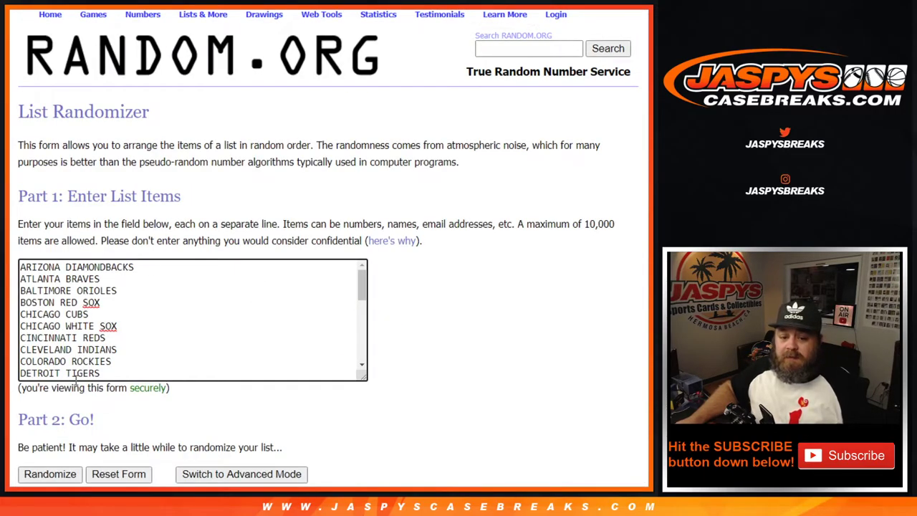
{"action": "left_click", "coordinate": [62, 480]}
{"action": "scroll", "coordinate": [58, 466], "scroll_direction": "down", "scroll_amount": 5}
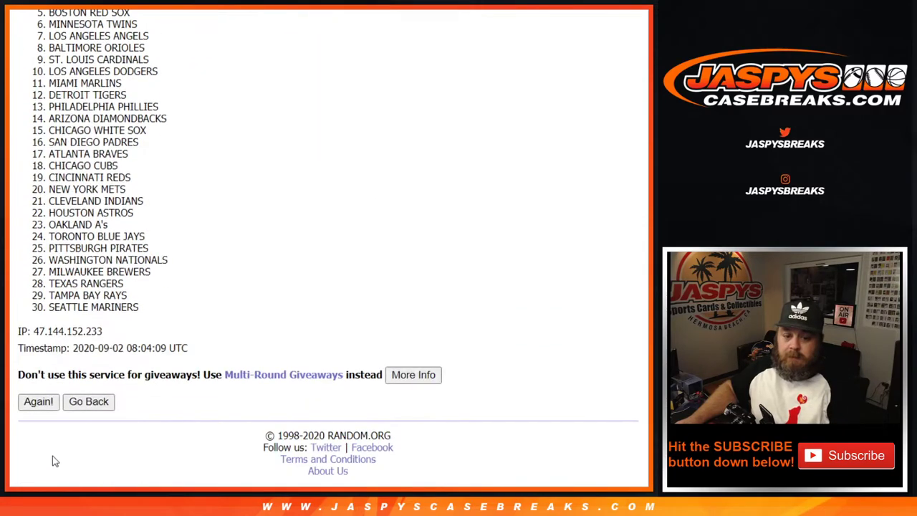
{"action": "left_click", "coordinate": [49, 405]}
{"action": "scroll", "coordinate": [49, 406], "scroll_direction": "down", "scroll_amount": 5}
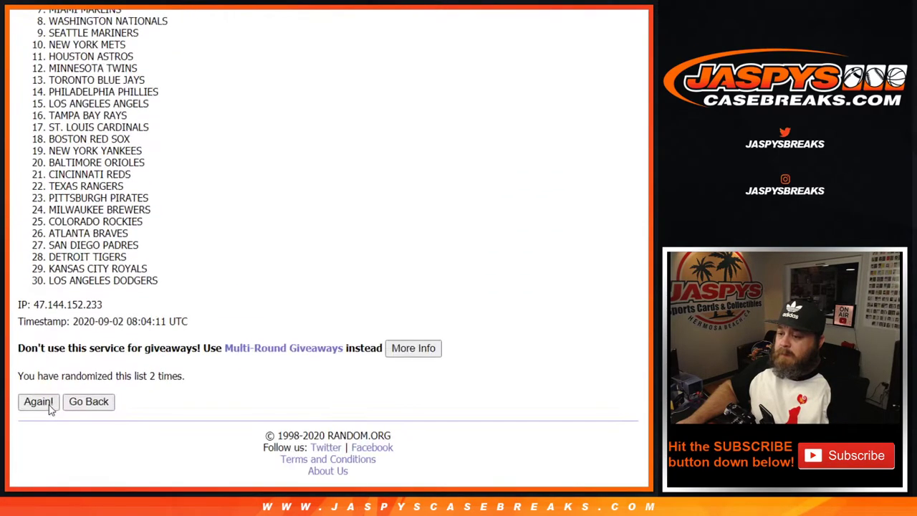
{"action": "left_click", "coordinate": [50, 405]}
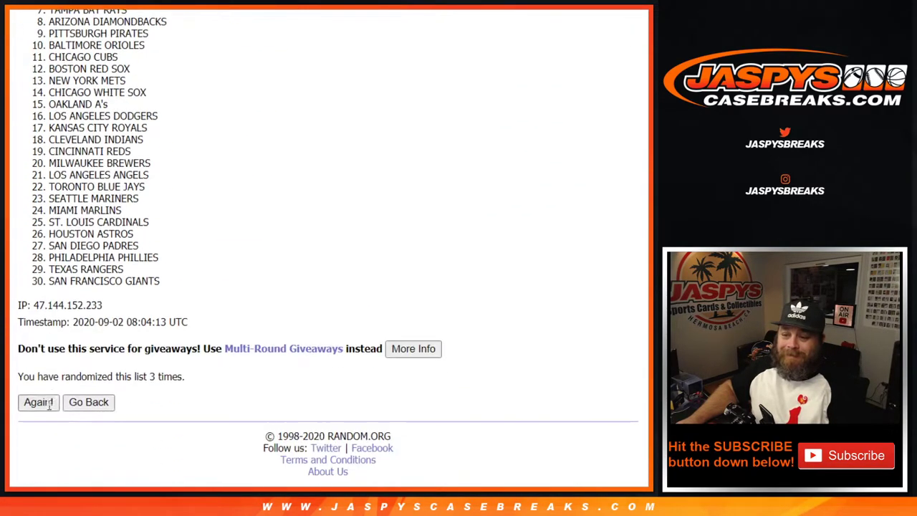
{"action": "left_click", "coordinate": [39, 403]}
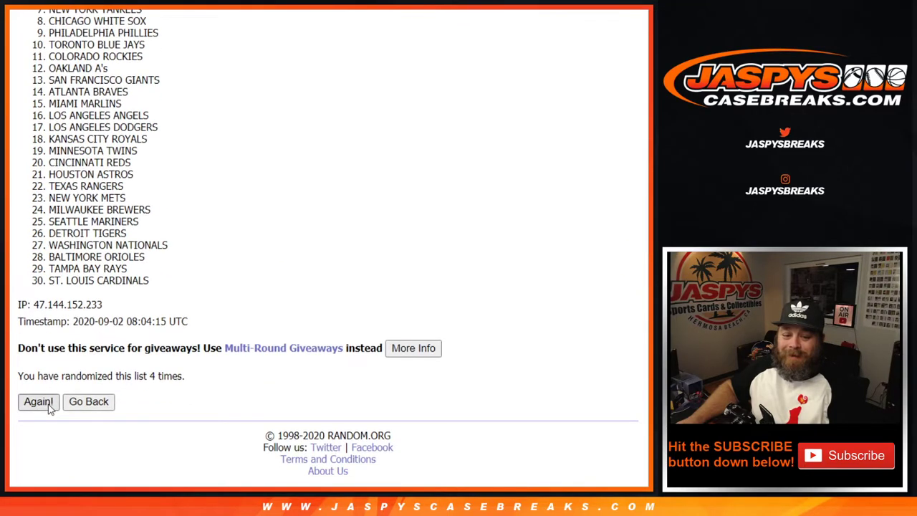
{"action": "left_click", "coordinate": [39, 403]}
{"action": "left_click", "coordinate": [39, 403]}
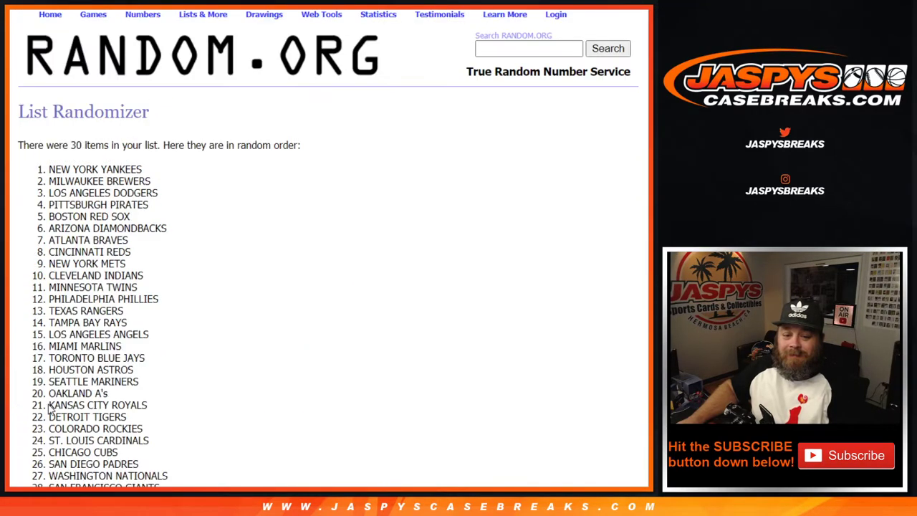
{"action": "left_click", "coordinate": [49, 405]}
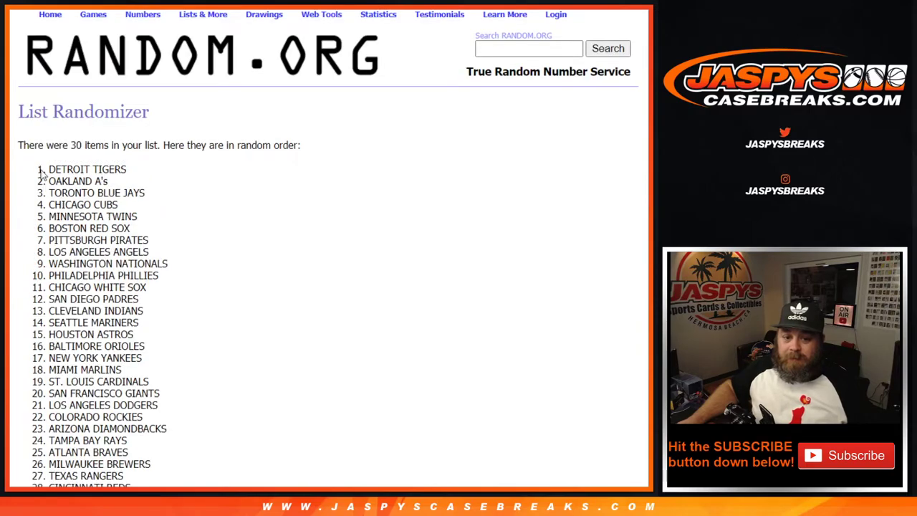
Copy all 30 randomized team names into column B of the spreadsheet, starting at B1
{"action": "left_click_drag", "start_coordinate": [50, 169], "coordinate": [153, 383]}
{"action": "key", "text": "ctrl+c"}
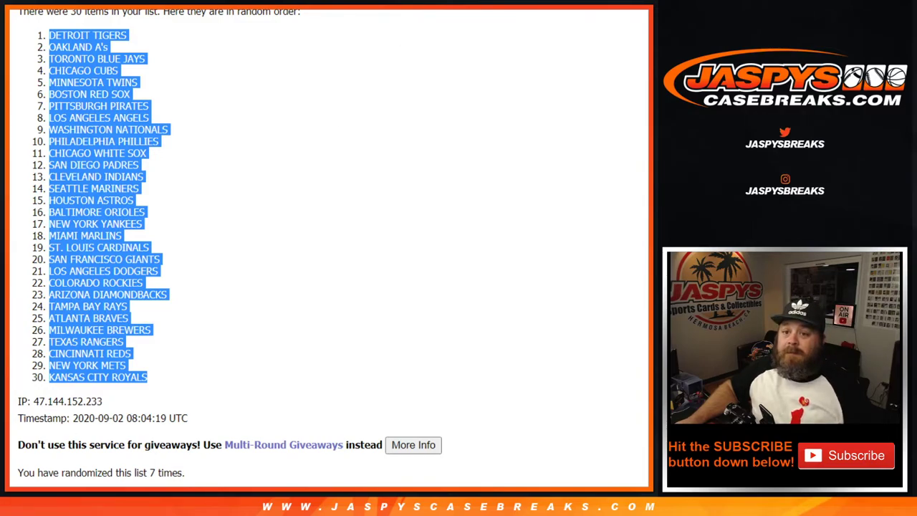
{"action": "key", "text": "alt+Tab"}
{"action": "left_click", "coordinate": [142, 97]}
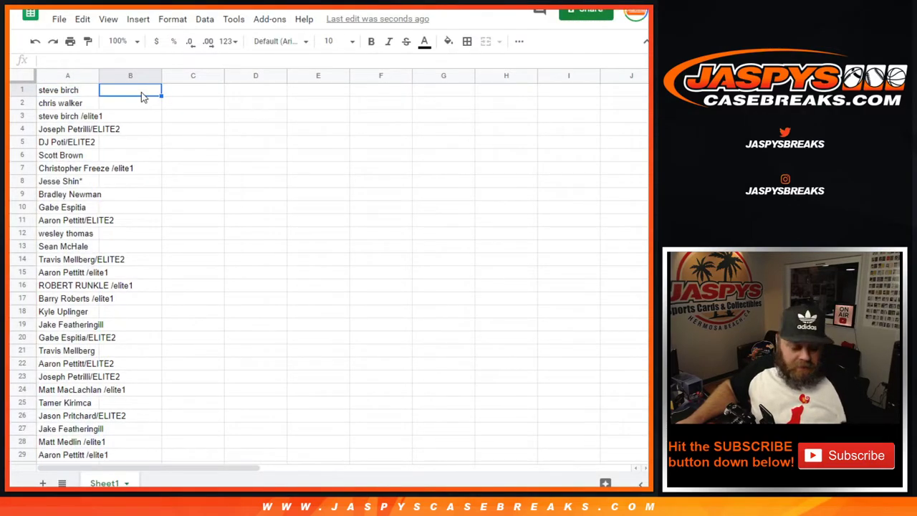
{"action": "key", "text": "ctrl+v"}
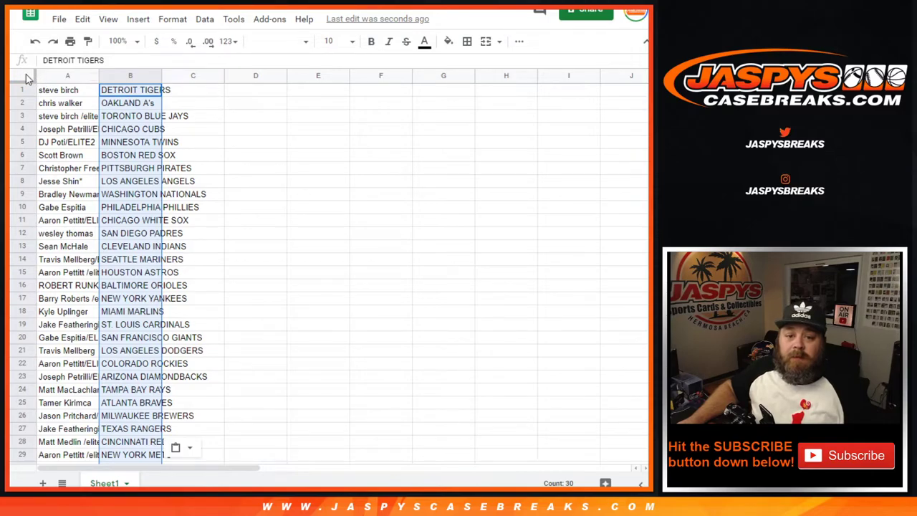
Format the entire sheet in Default (Arial), size 14, bold
{"action": "left_click", "coordinate": [25, 73]}
{"action": "left_click", "coordinate": [305, 40]}
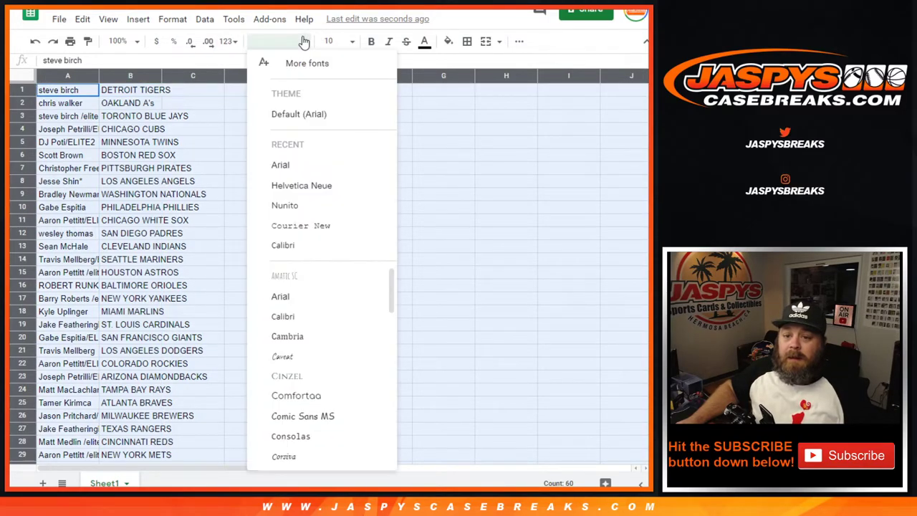
{"action": "left_click", "coordinate": [298, 116]}
{"action": "left_click", "coordinate": [352, 41]}
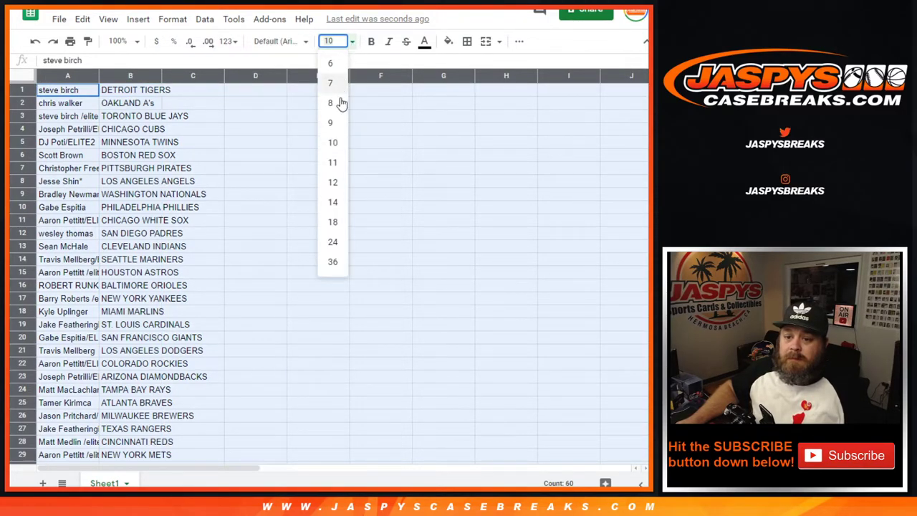
{"action": "left_click", "coordinate": [332, 202]}
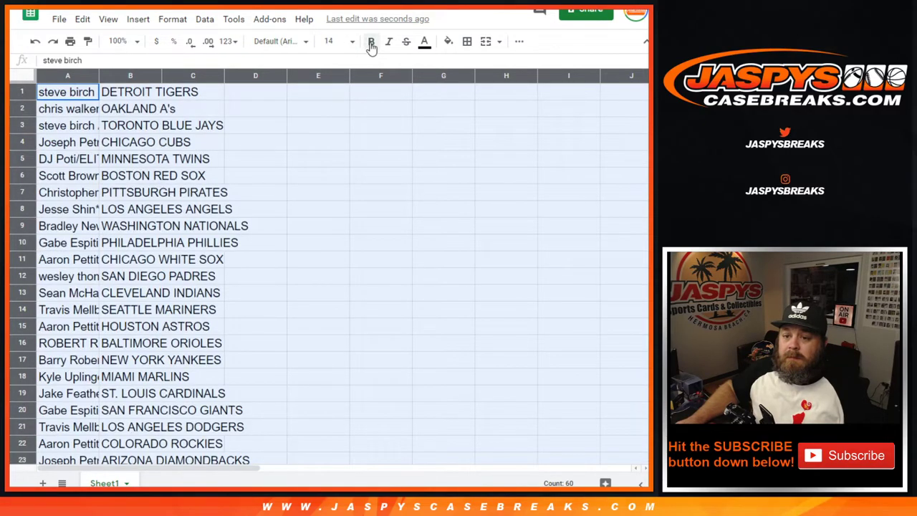
{"action": "left_click", "coordinate": [371, 45]}
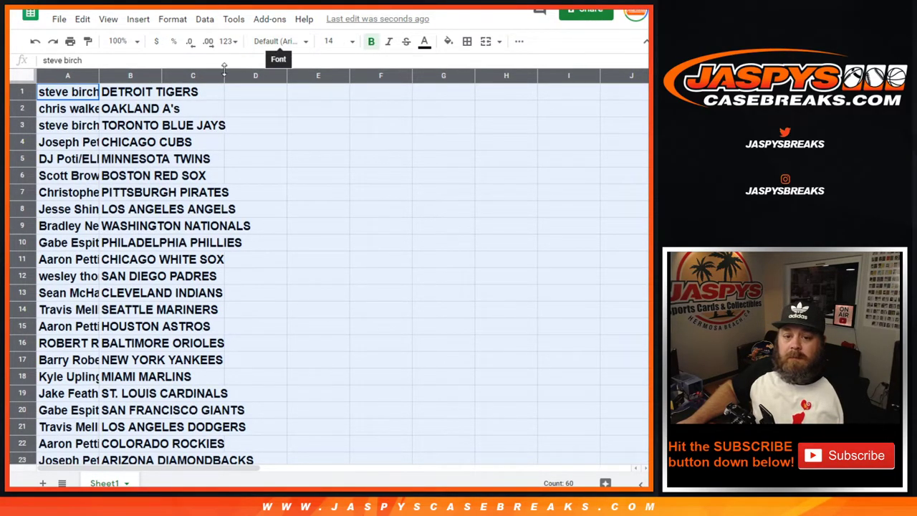
Fit the widths of columns A and B to their contents
{"action": "left_click_drag", "start_coordinate": [98, 75], "coordinate": [98, 75]}
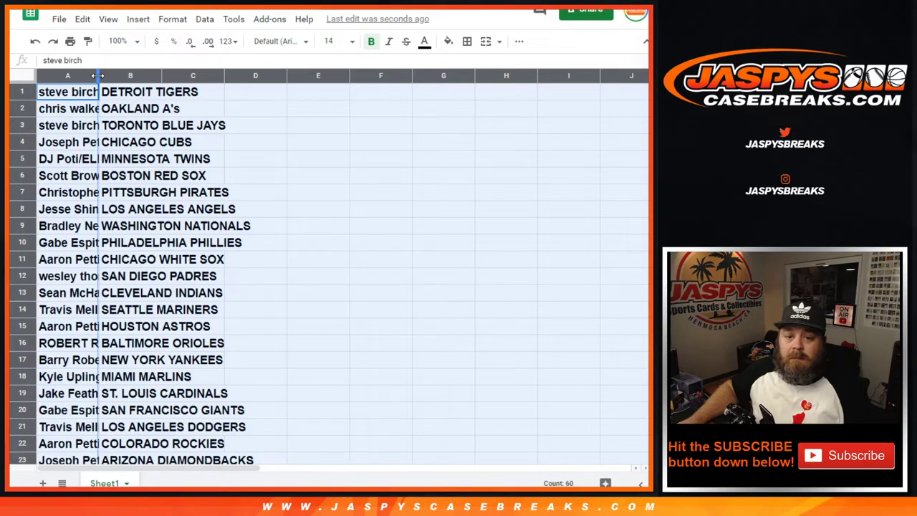
{"action": "double_click", "coordinate": [98, 75]}
{"action": "left_click", "coordinate": [128, 96]}
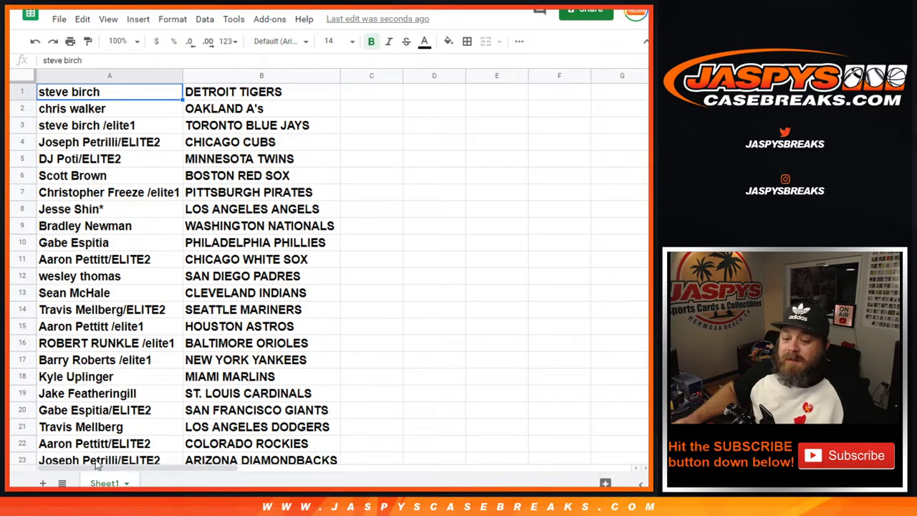
Review the name and team pairings down to row 30, and sort the sheet A → Z by the team column B
{"action": "scroll", "coordinate": [97, 465], "scroll_direction": "down", "scroll_amount": 3}
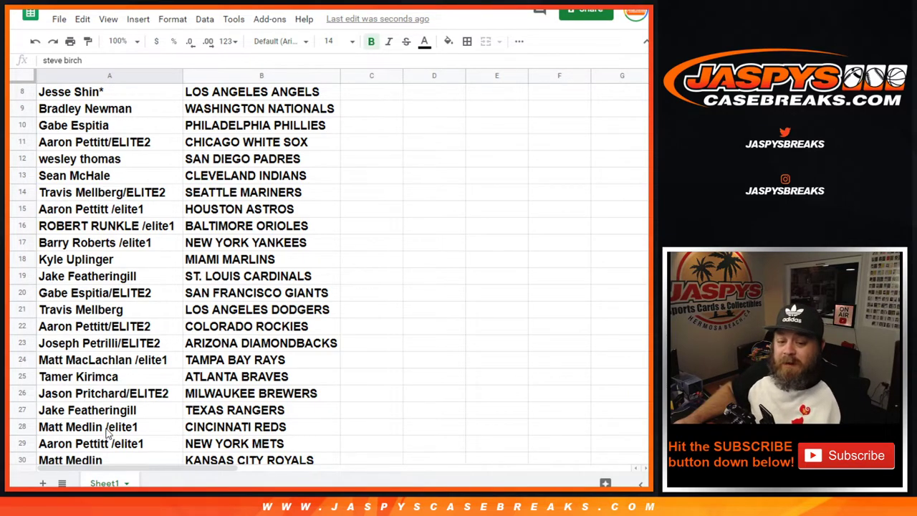
{"action": "scroll", "coordinate": [105, 430], "scroll_direction": "down", "scroll_amount": 1}
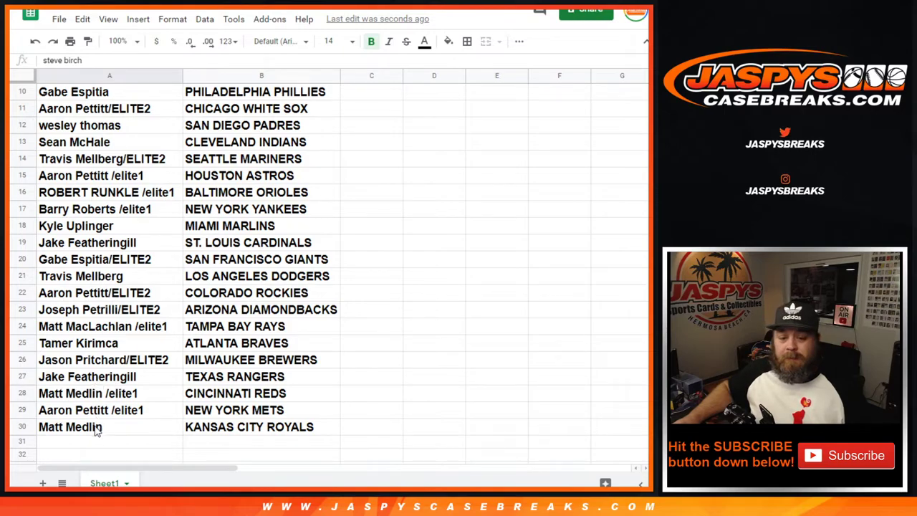
{"action": "scroll", "coordinate": [96, 429], "scroll_direction": "up", "scroll_amount": 5}
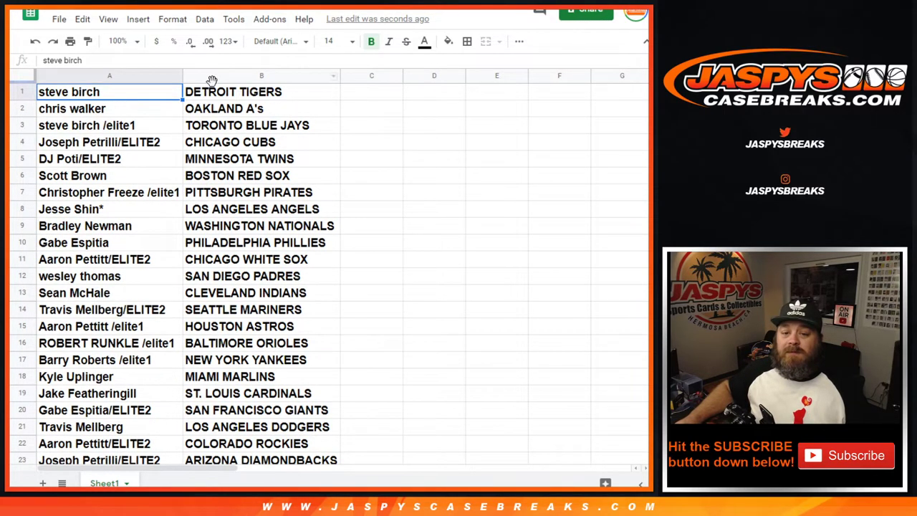
{"action": "left_click", "coordinate": [233, 77]}
{"action": "left_click", "coordinate": [333, 76]}
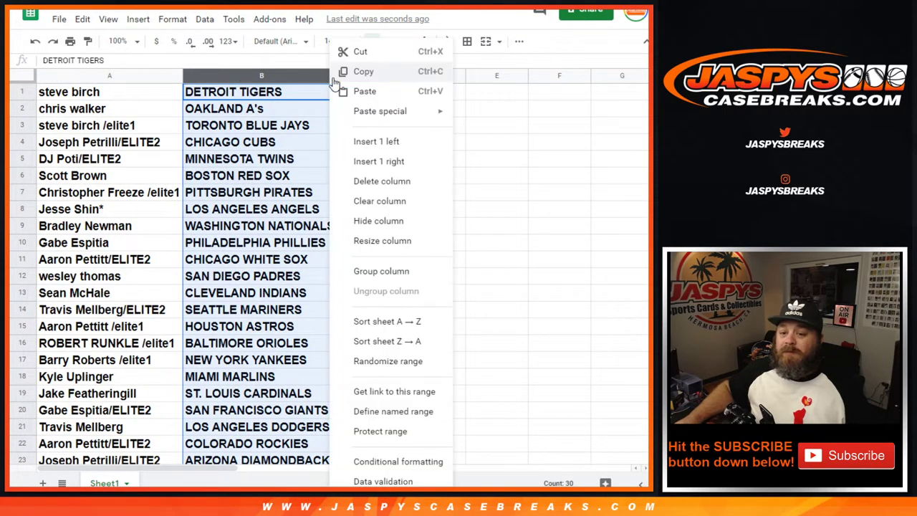
{"action": "left_click", "coordinate": [370, 321]}
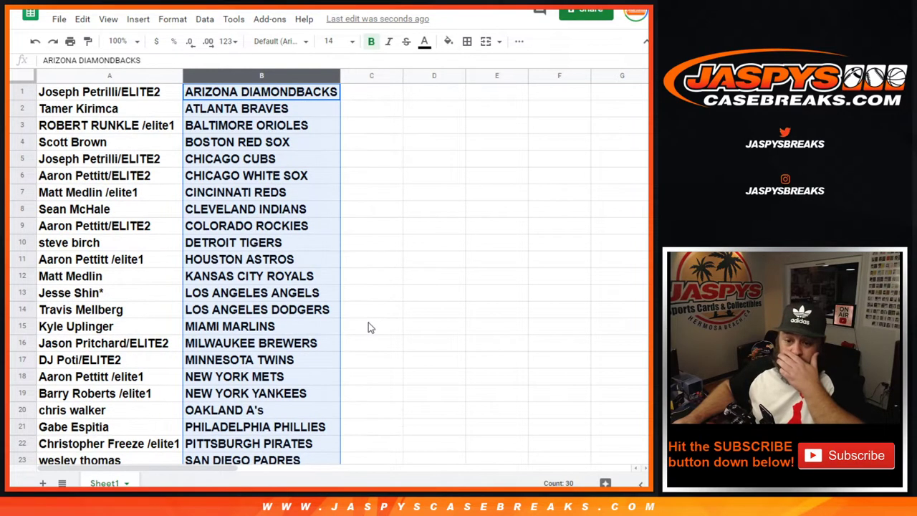
{"action": "left_click", "coordinate": [273, 328]}
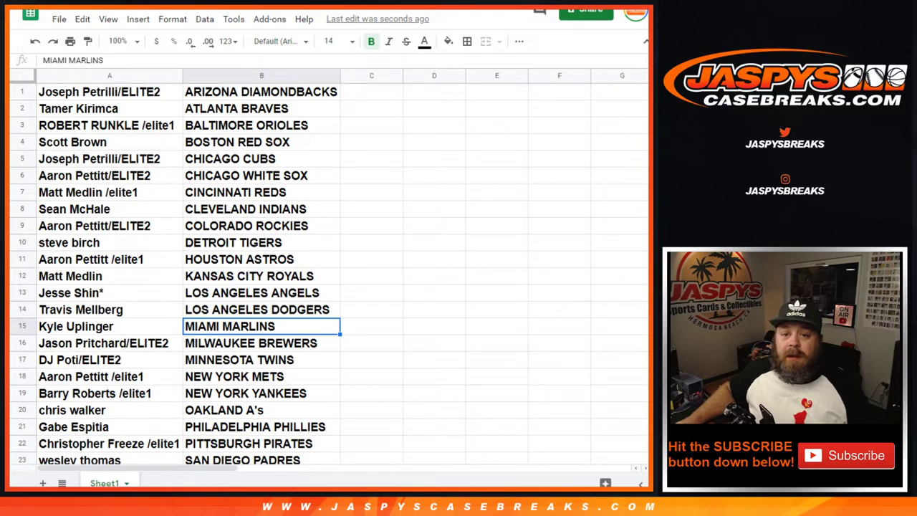
Select the product title "2020 Topps Museum Baseball 12-Box Case Break #4 *Random Teams*" on the shop page, and return to the sorted spreadsheet
{"action": "key", "text": "ctrl+Tab"}
{"action": "left_click_drag", "start_coordinate": [404, 158], "coordinate": [505, 318]}
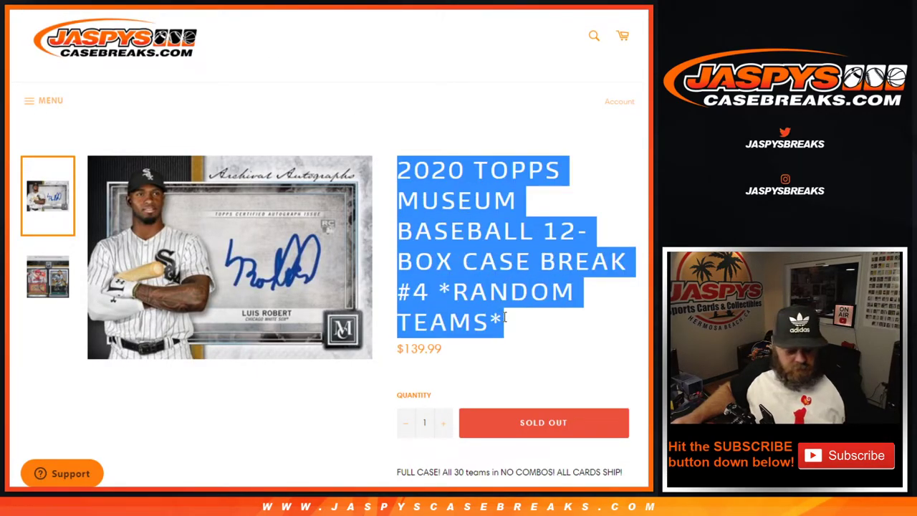
{"action": "key", "text": "alt+Tab"}
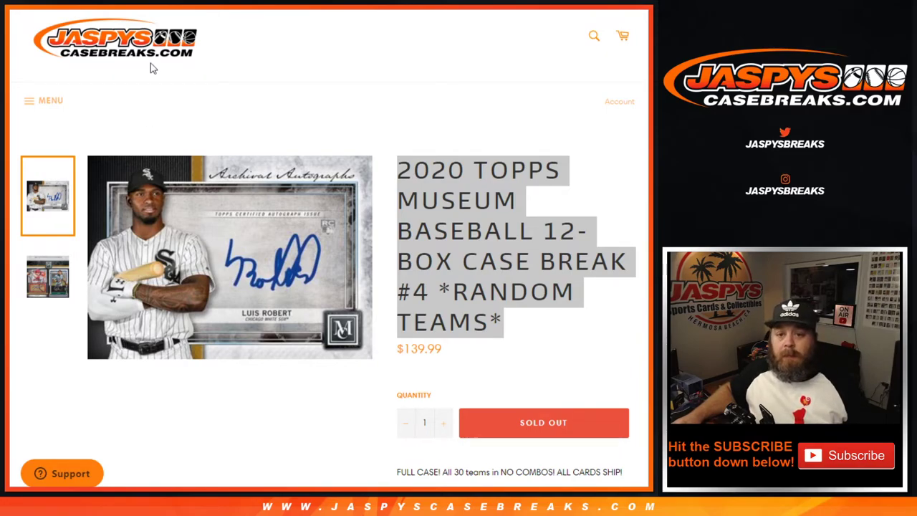
{"action": "key", "text": "alt+Tab"}
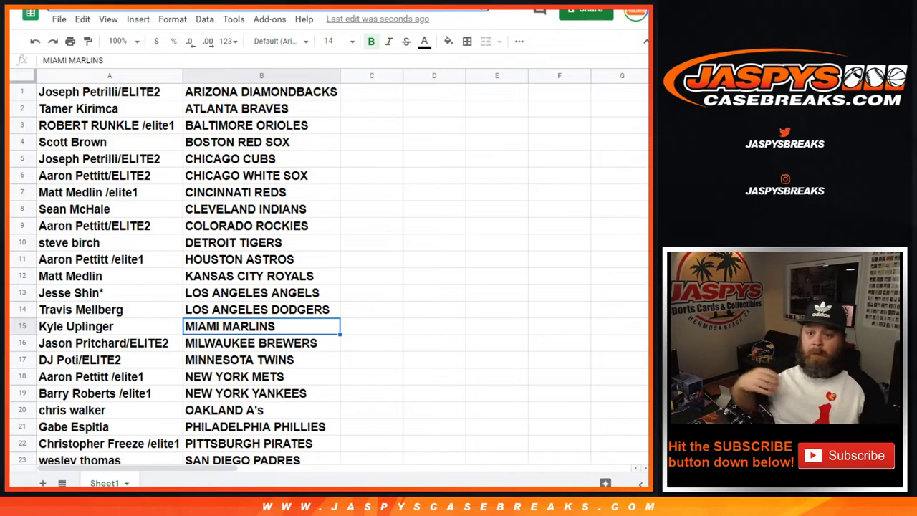
{"action": "left_click", "coordinate": [73, 309]}
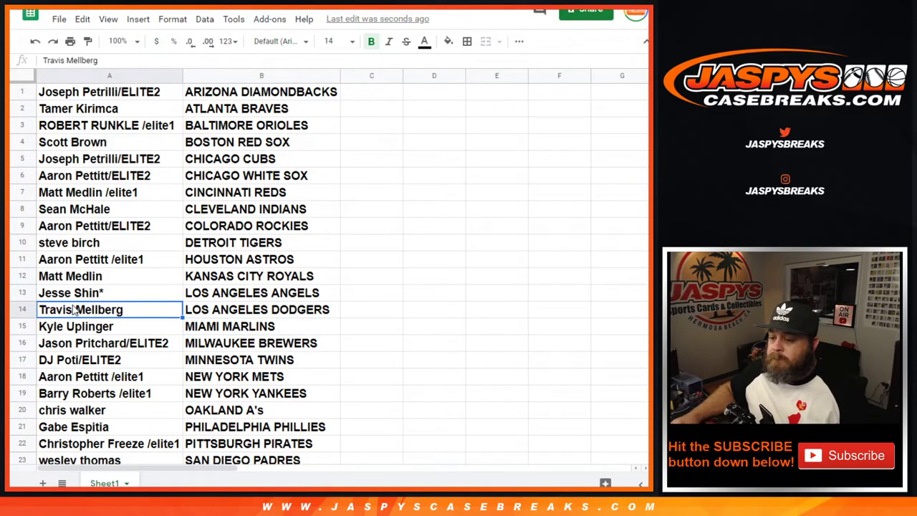